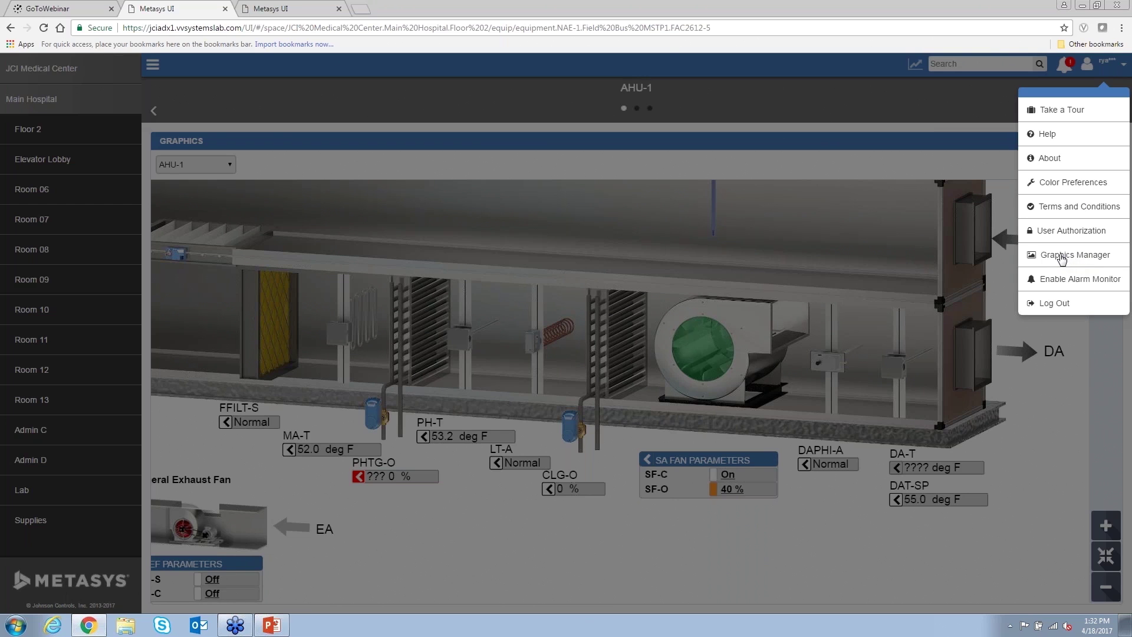
# Open the user name menu at the top right to reach Graphics Manager.
pyautogui.click(1062, 258)
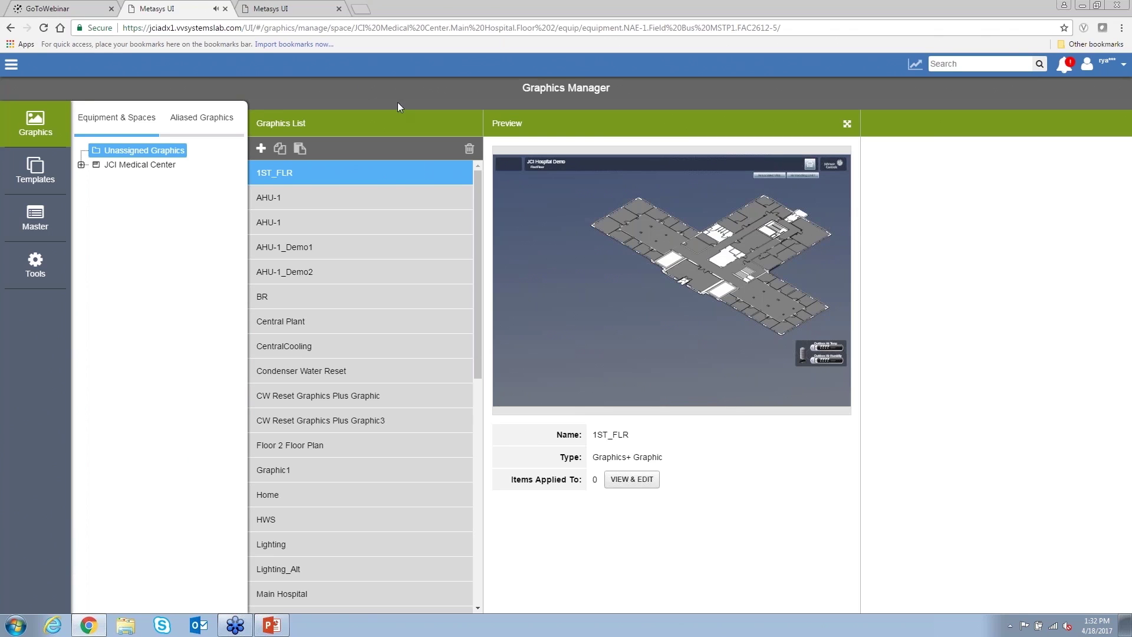
# Expand JCI Medical Center > Main Hospital > Floor 1 and list AHU-1's assigned graphics.
pyautogui.click(80, 165)
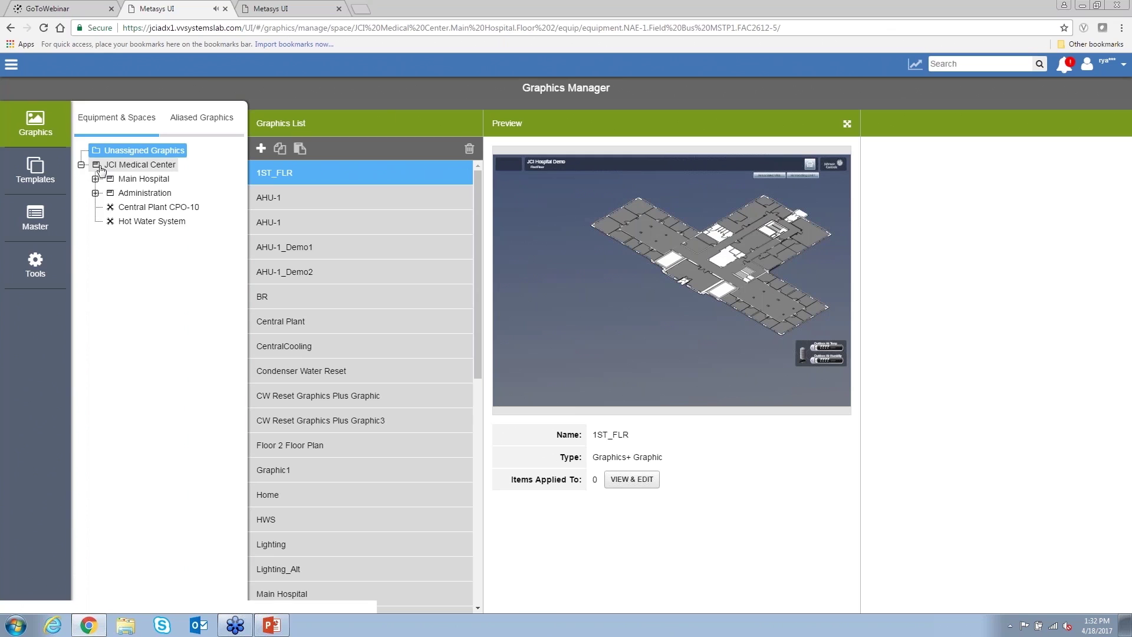
pyautogui.click(95, 179)
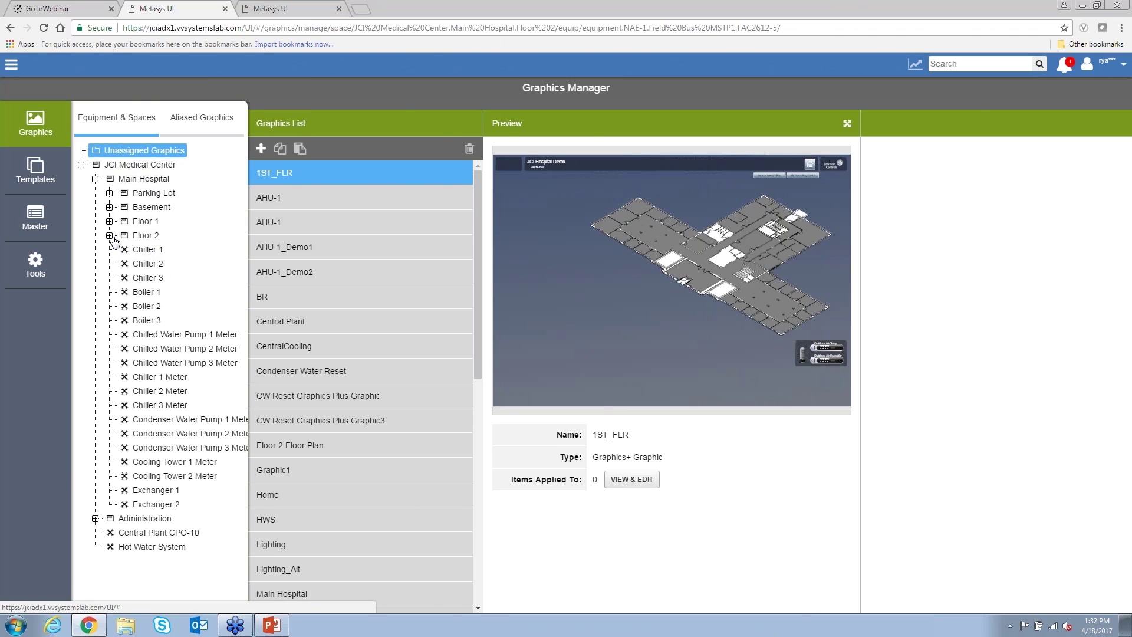
pyautogui.click(134, 224)
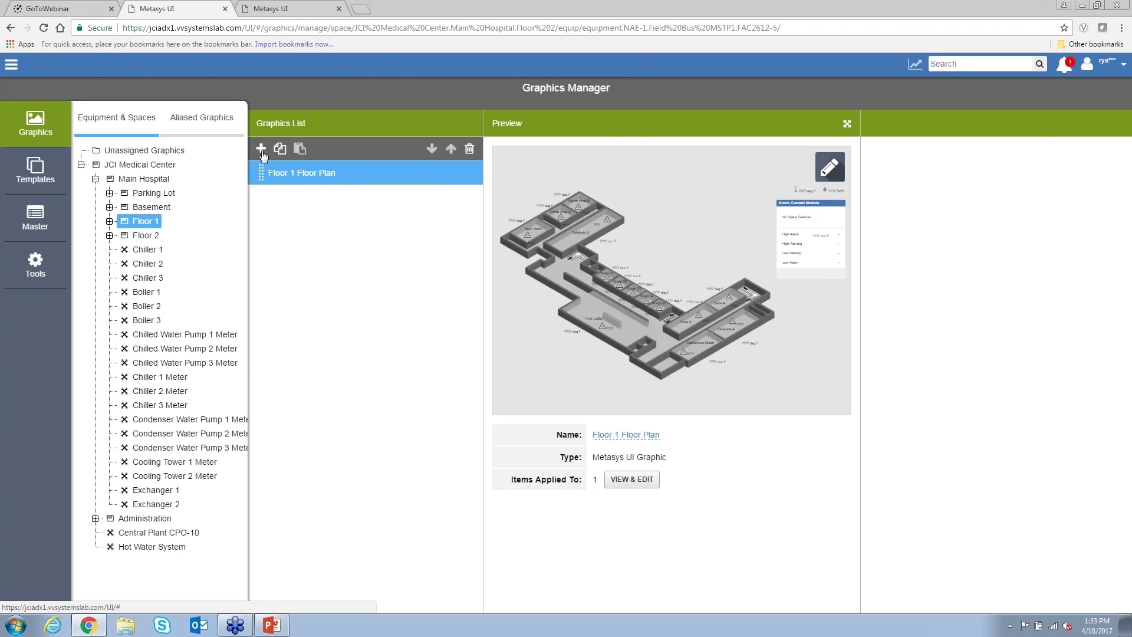
pyautogui.click(49, 174)
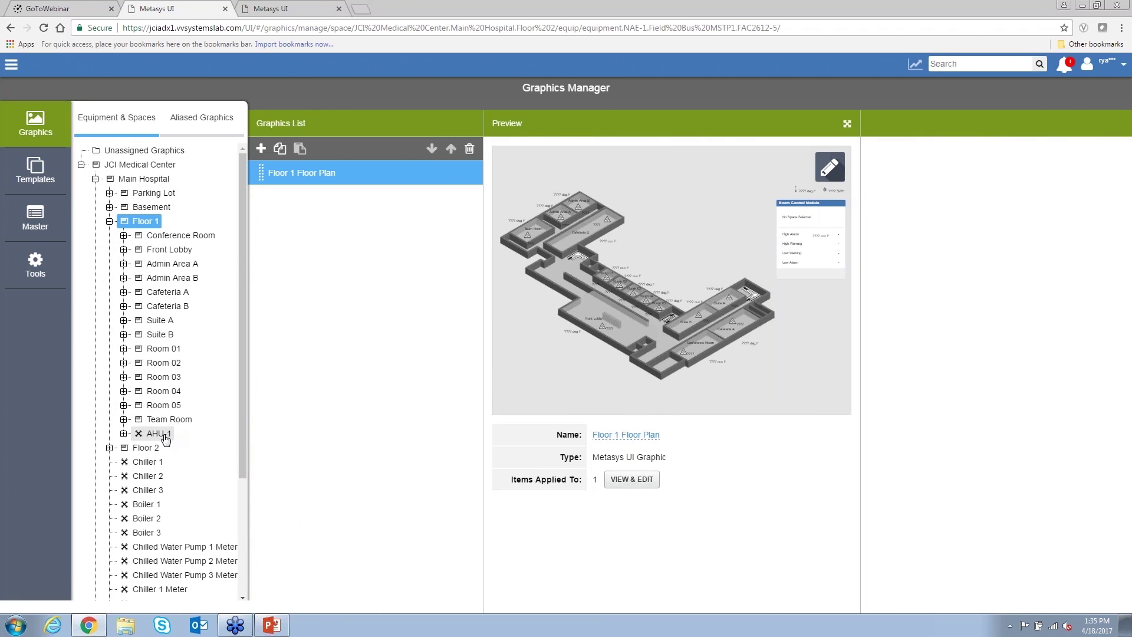
pyautogui.click(160, 435)
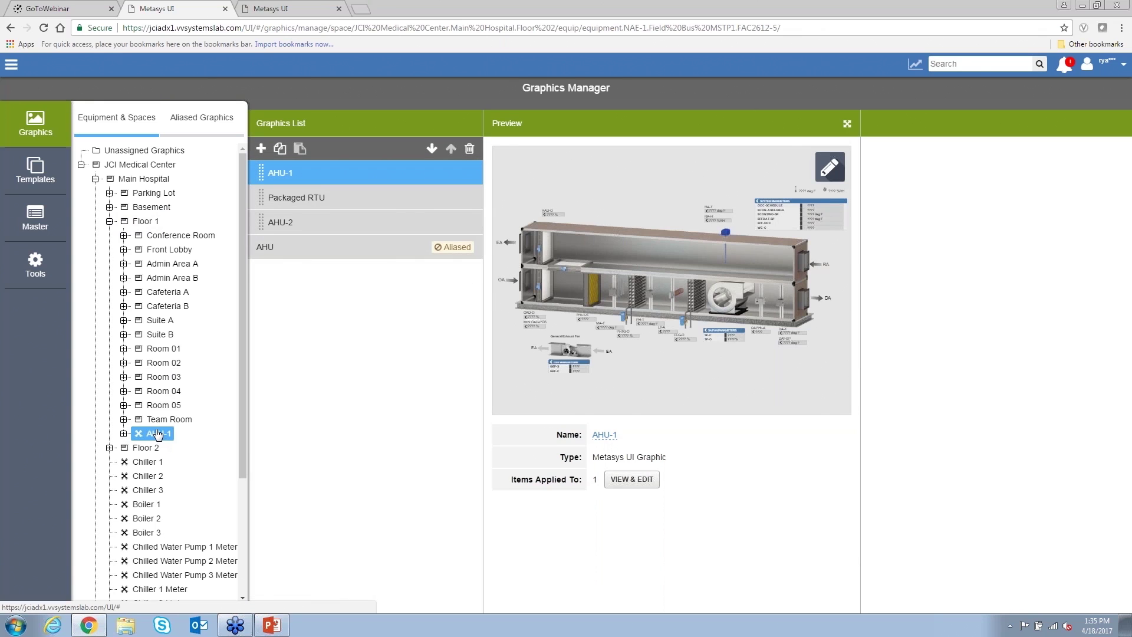
# Create a graphic named 'AHU' from the Default > Blank > Blank template.
pyautogui.click(261, 150)
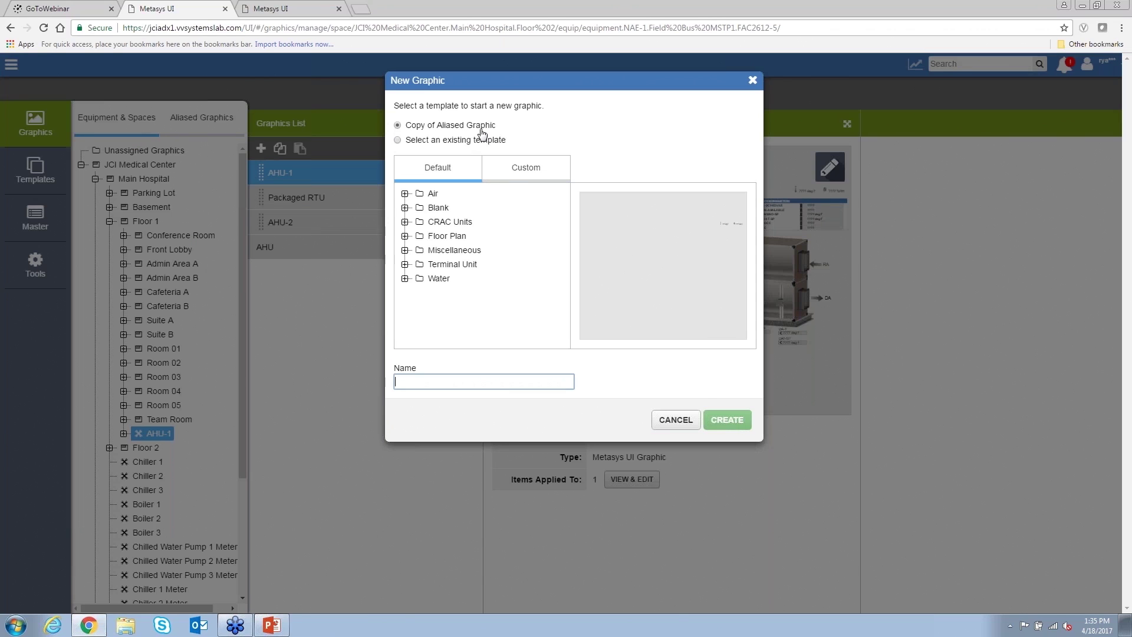
pyautogui.click(424, 142)
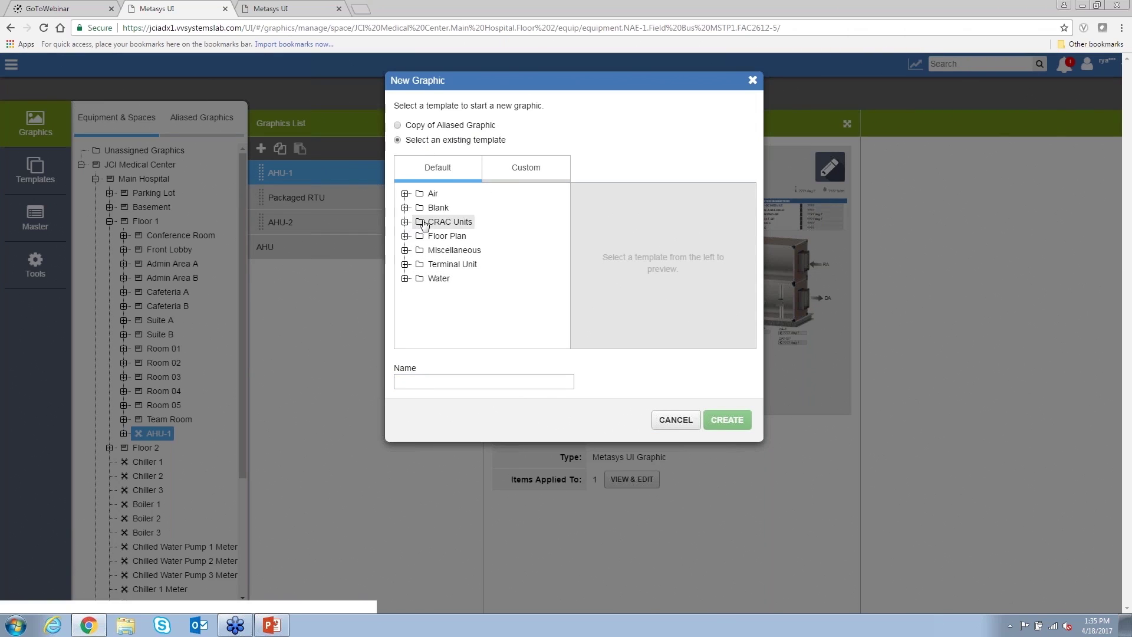
pyautogui.click(404, 208)
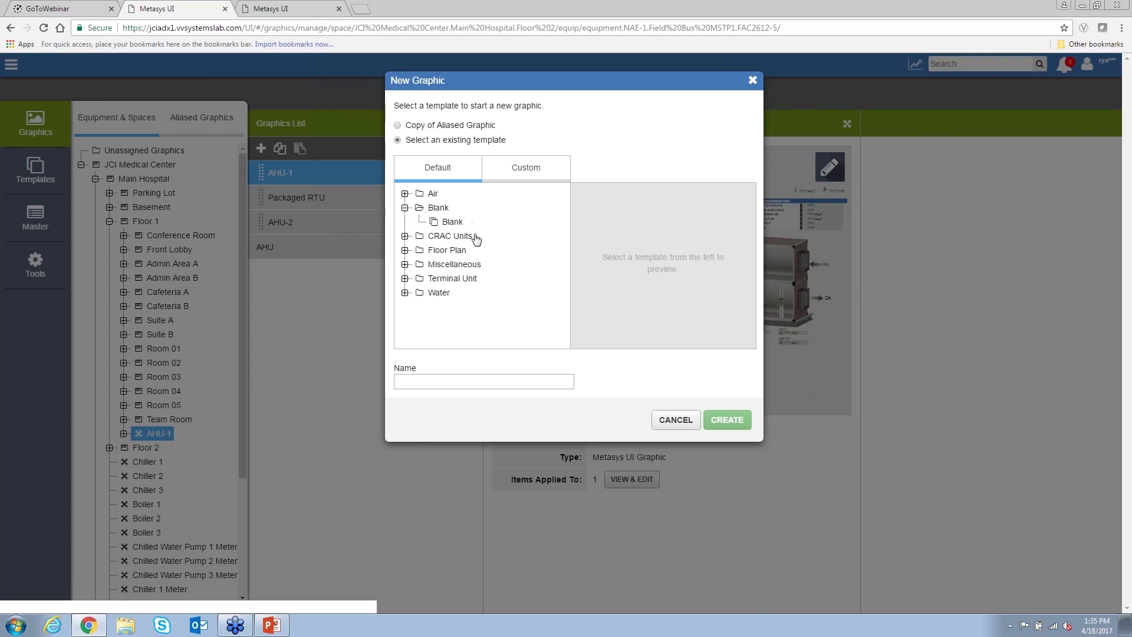
pyautogui.click(460, 228)
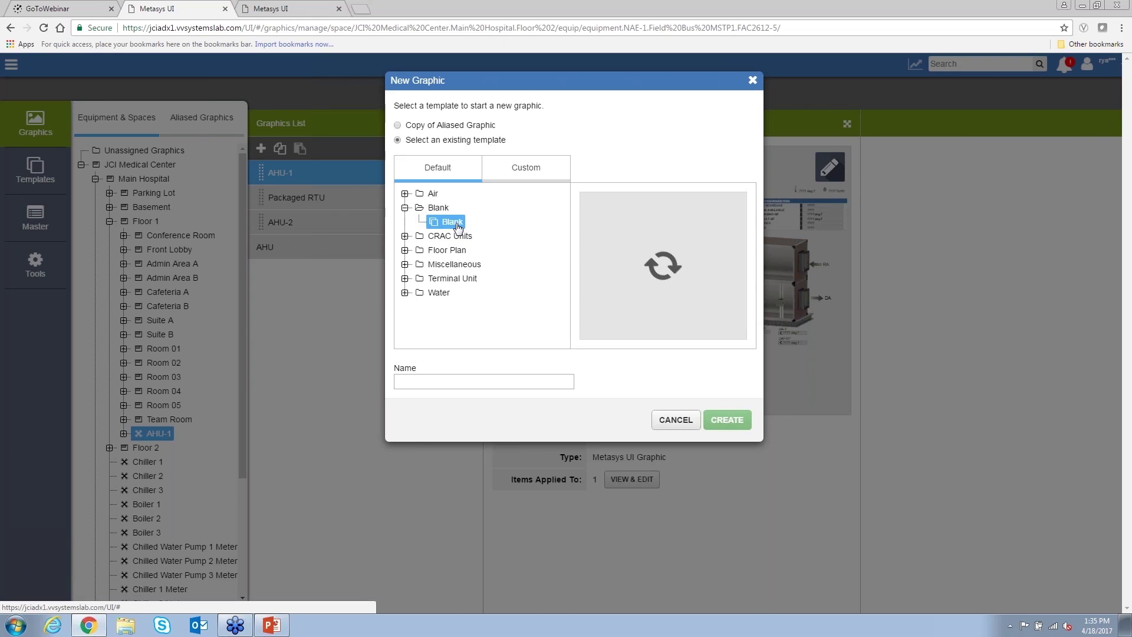
pyautogui.click(473, 383)
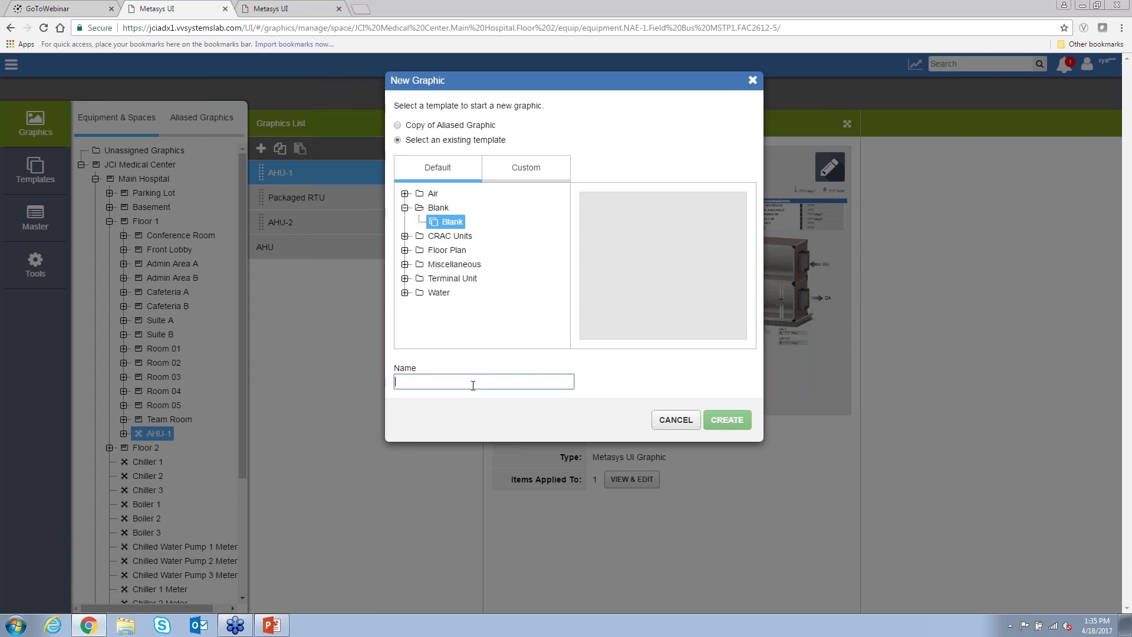
pyautogui.write('AHU')
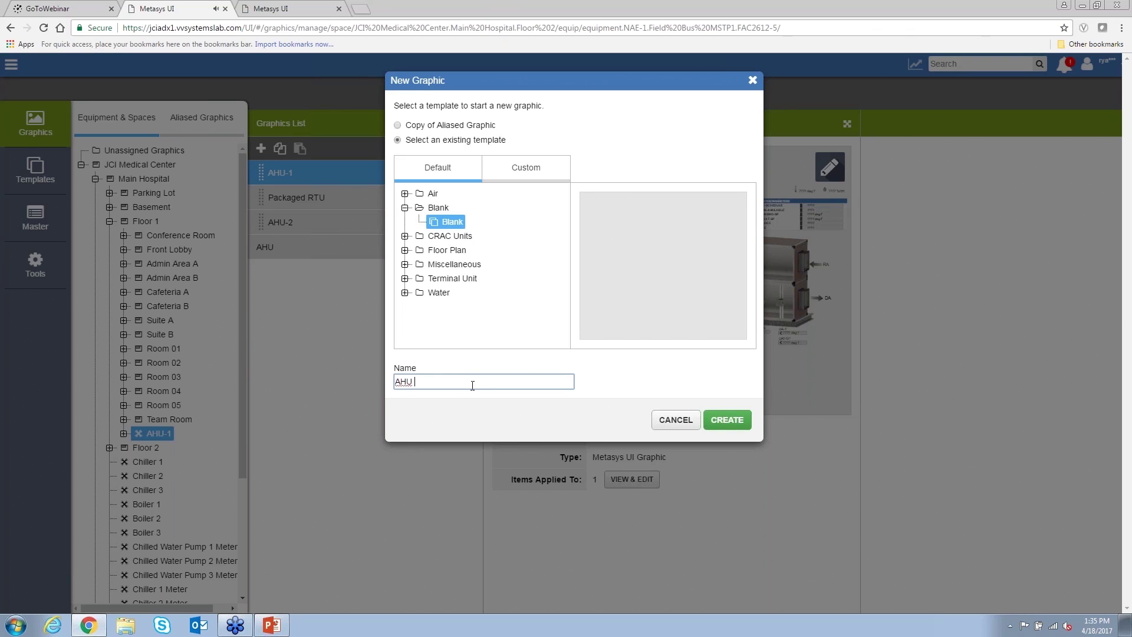
pyautogui.click(727, 420)
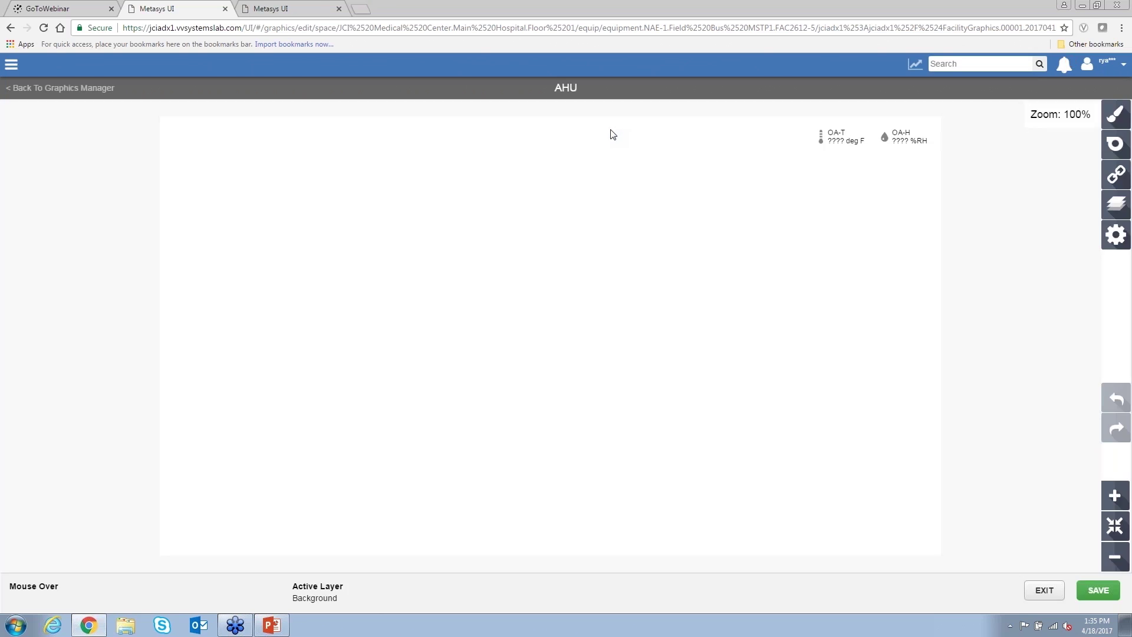
# Show the Symbols library in the drawing tools with Basic Symbols expanded.
pyautogui.click(1108, 122)
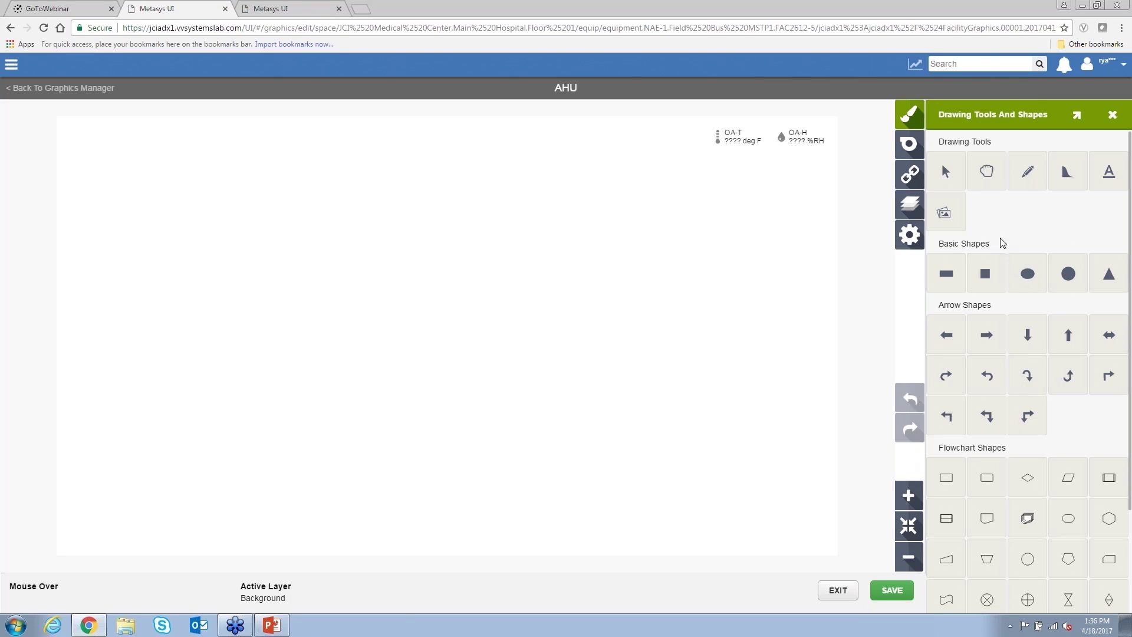
pyautogui.click(911, 146)
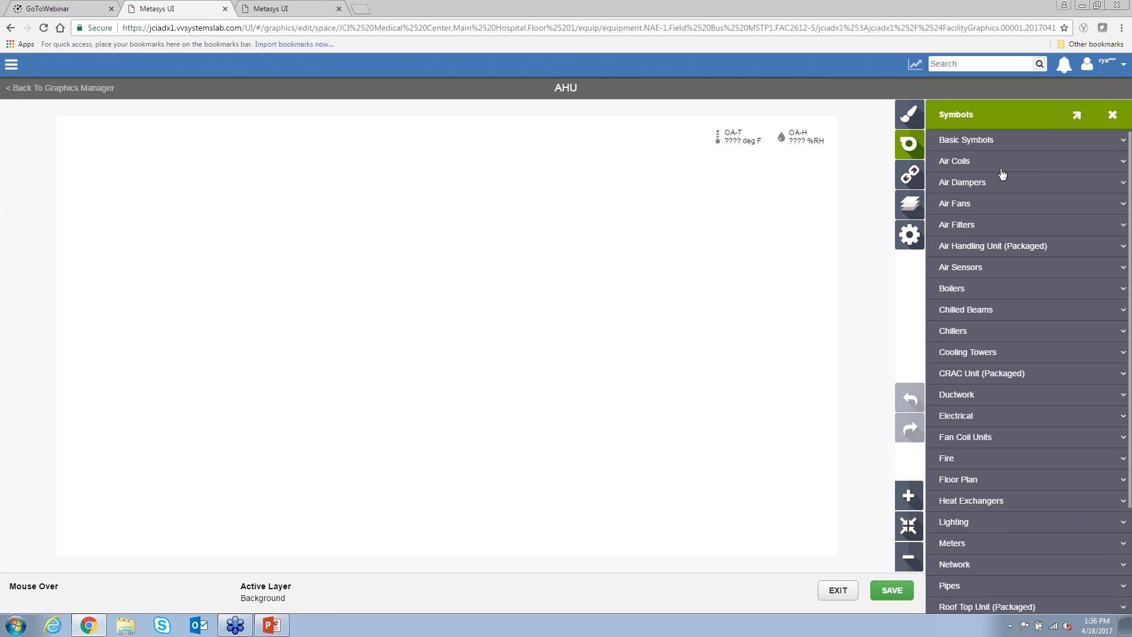
pyautogui.click(973, 142)
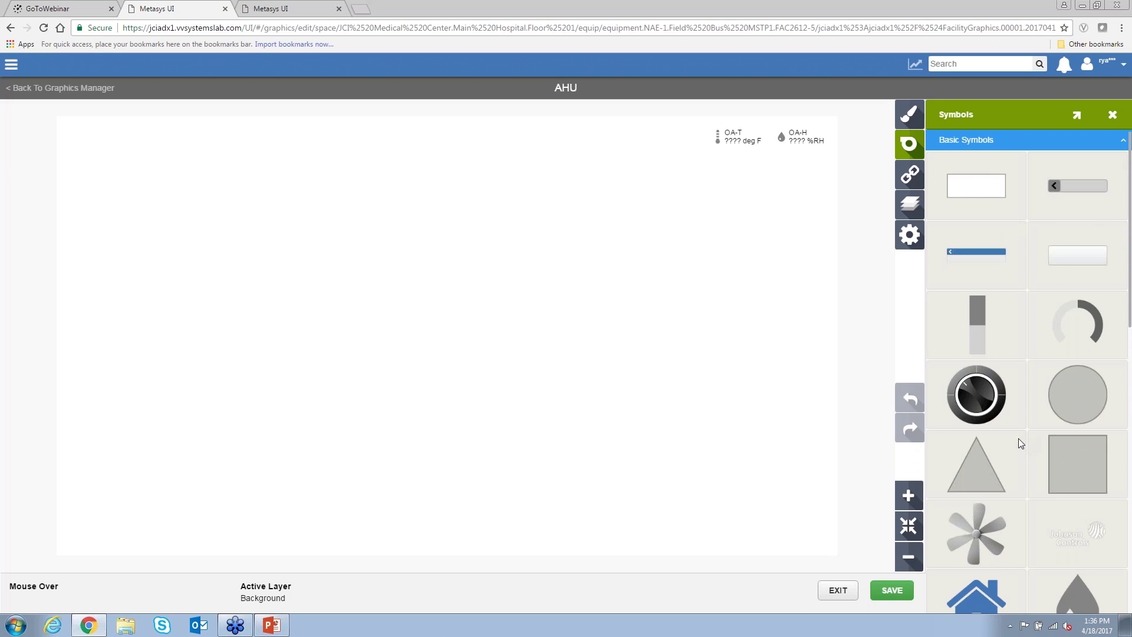
# Browse the Air Coils, Air Fans, VRF Systems and Water Sensors symbol categories.
pyautogui.click(982, 151)
pyautogui.click(981, 168)
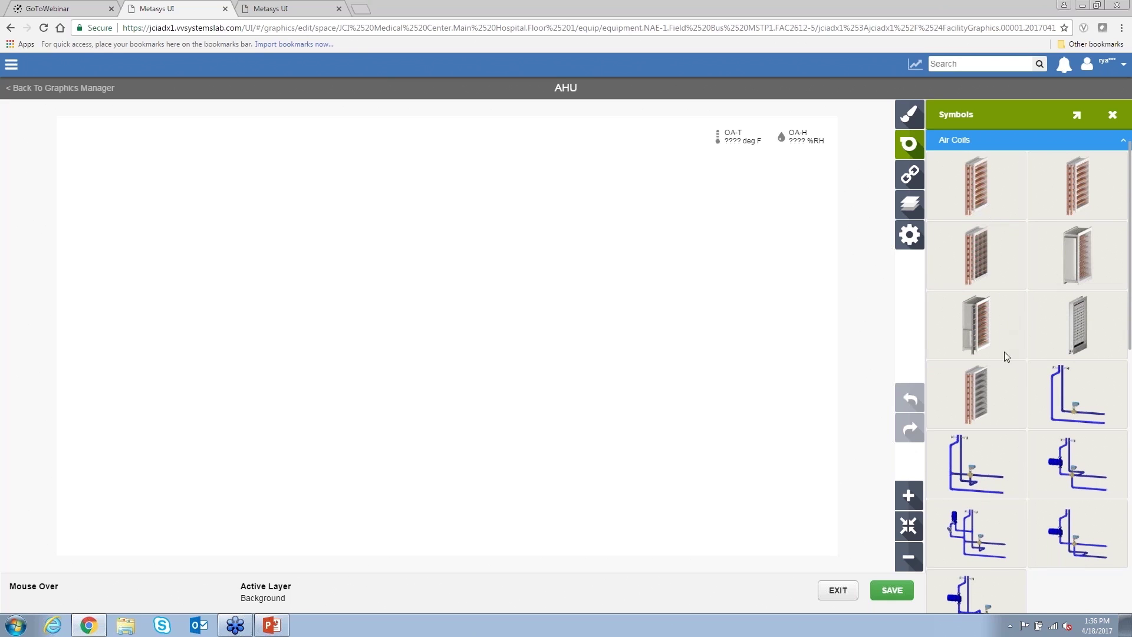
pyautogui.click(990, 145)
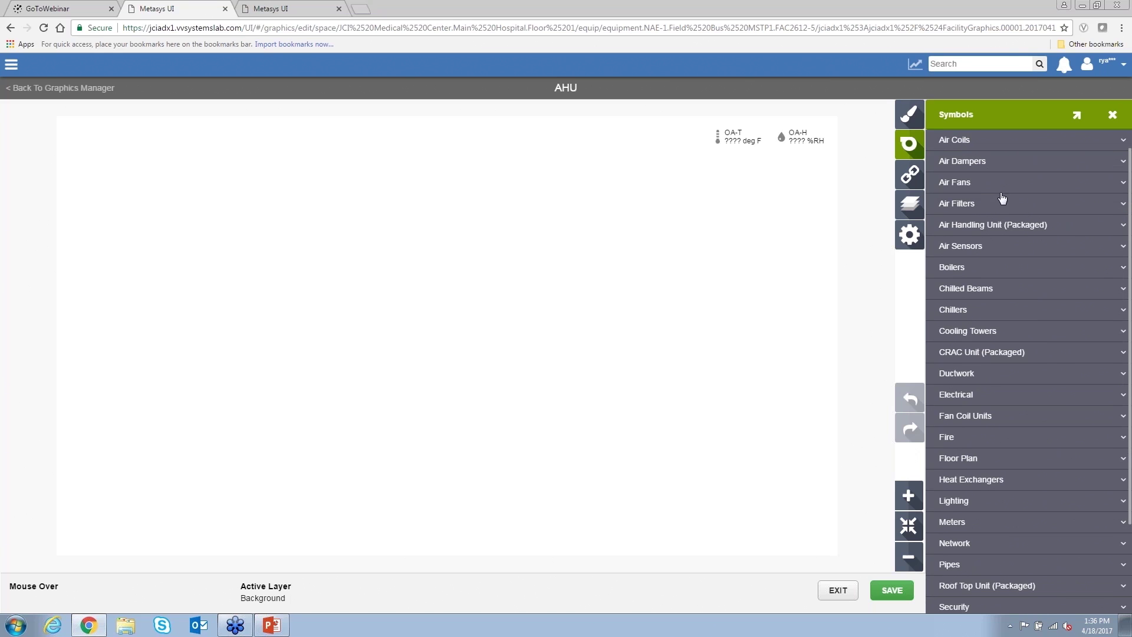
pyautogui.click(965, 184)
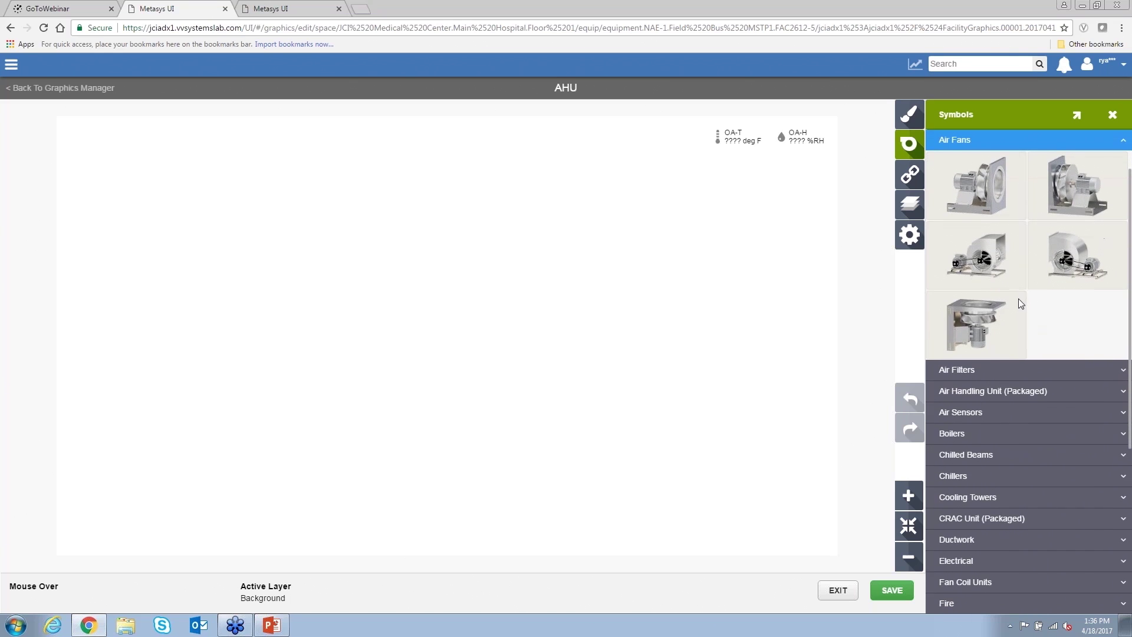
pyautogui.click(958, 141)
pyautogui.scroll(-3, 998, 295)
pyautogui.click(998, 329)
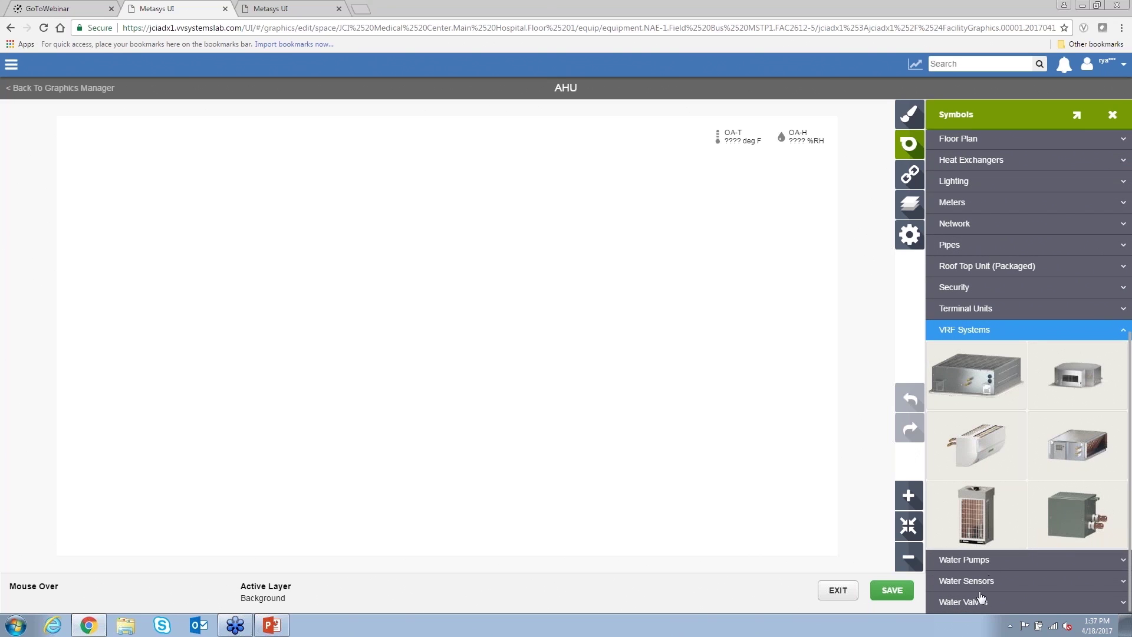
pyautogui.click(981, 582)
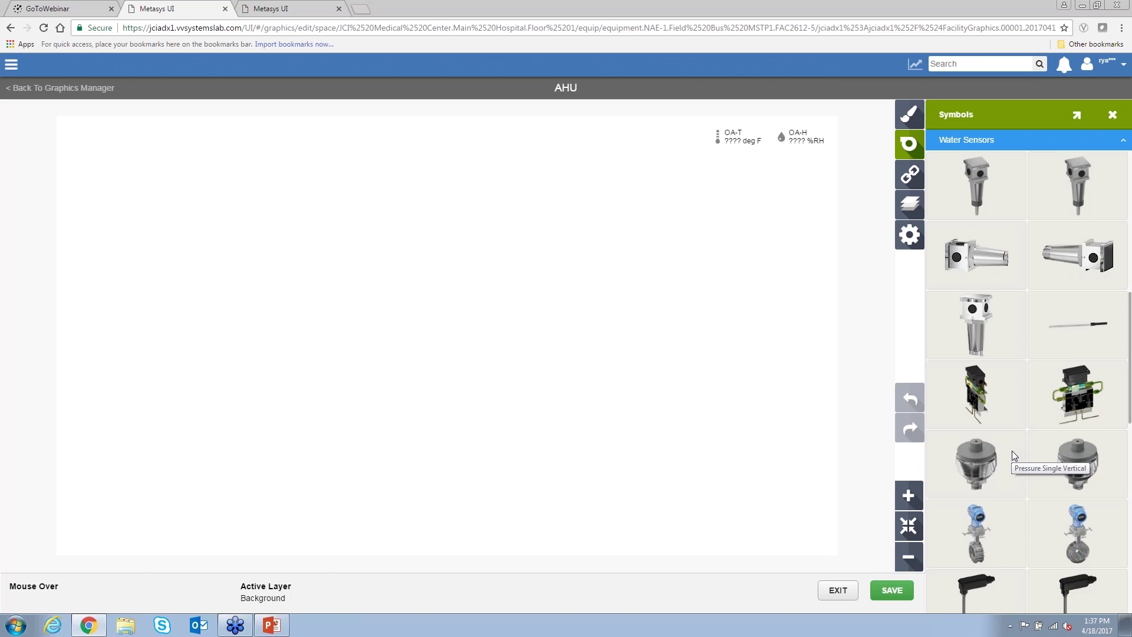
# Expand Air Handling Unit (Packaged) and place a Duct section on the canvas.
pyautogui.scroll(-3, 1029, 451)
pyautogui.scroll(-10, 1030, 450)
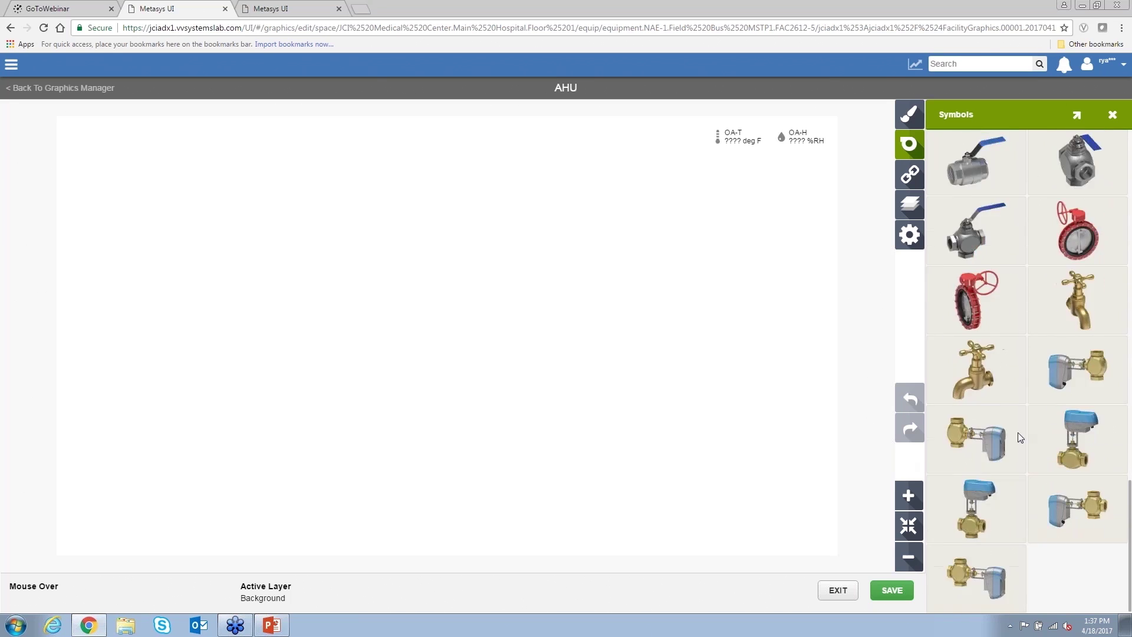
pyautogui.scroll(8, 1018, 435)
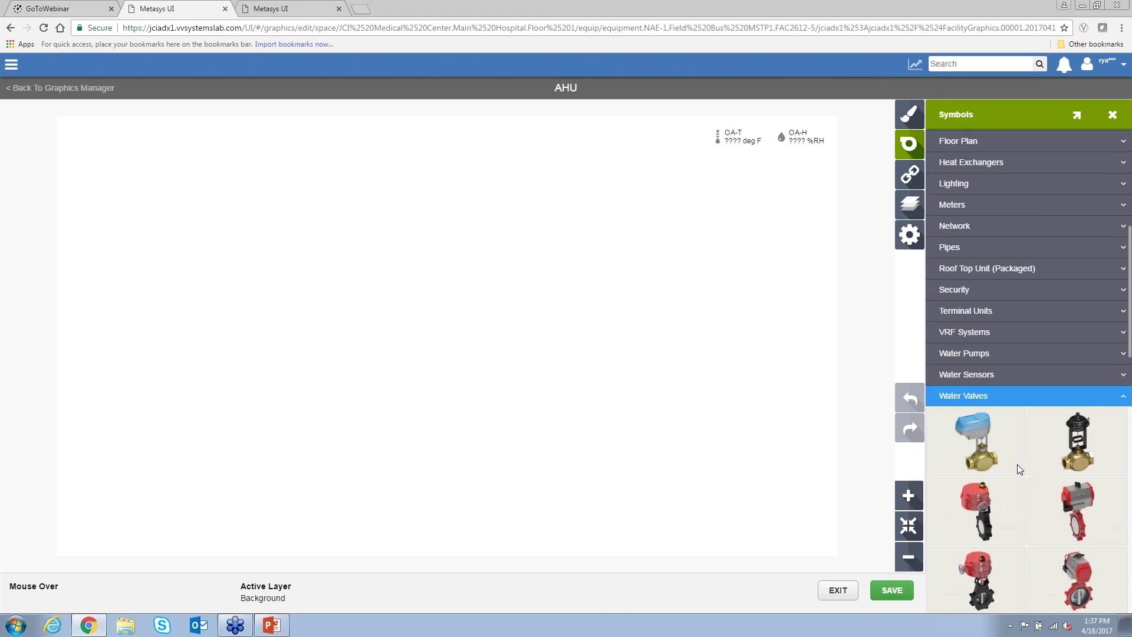
pyautogui.scroll(6, 1018, 469)
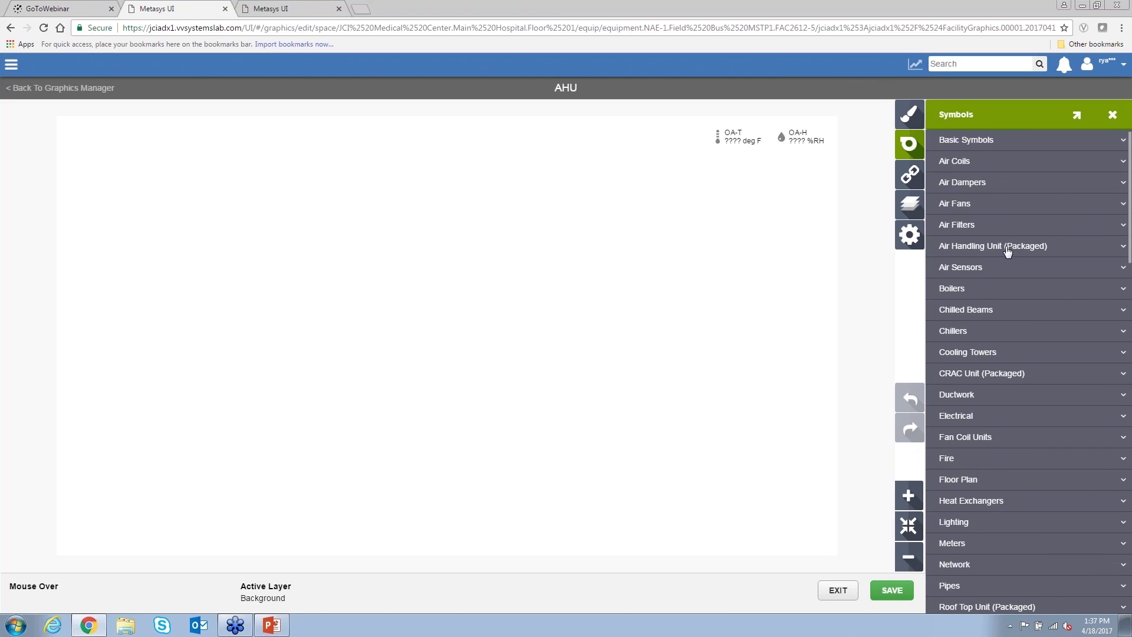
pyautogui.click(1007, 248)
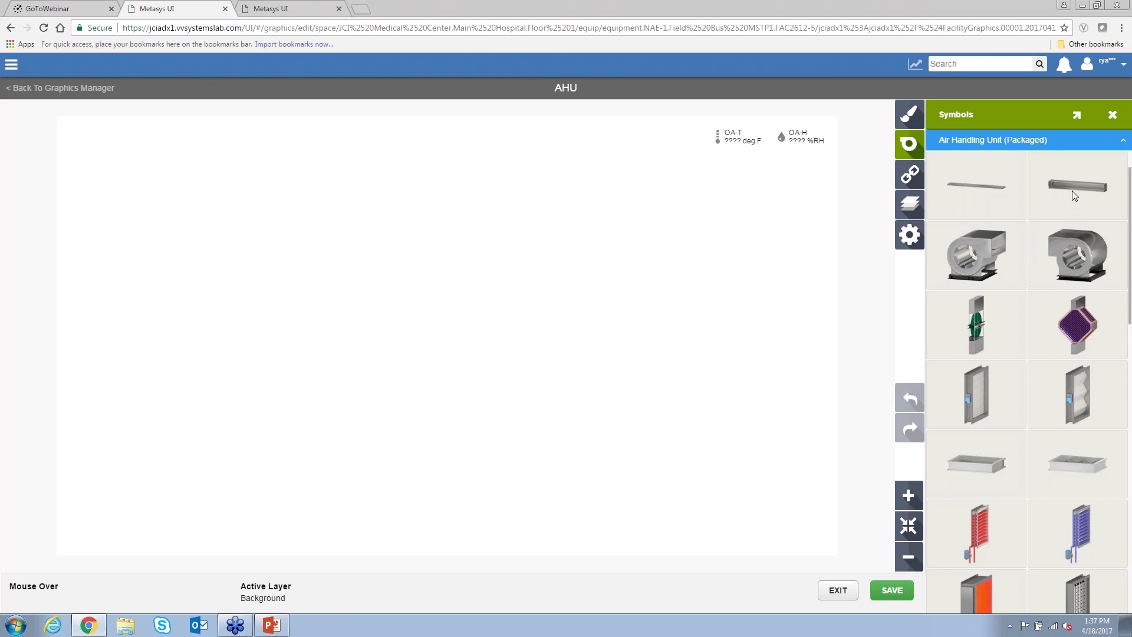
pyautogui.moveTo(1072, 190); pyautogui.dragTo(437, 294)
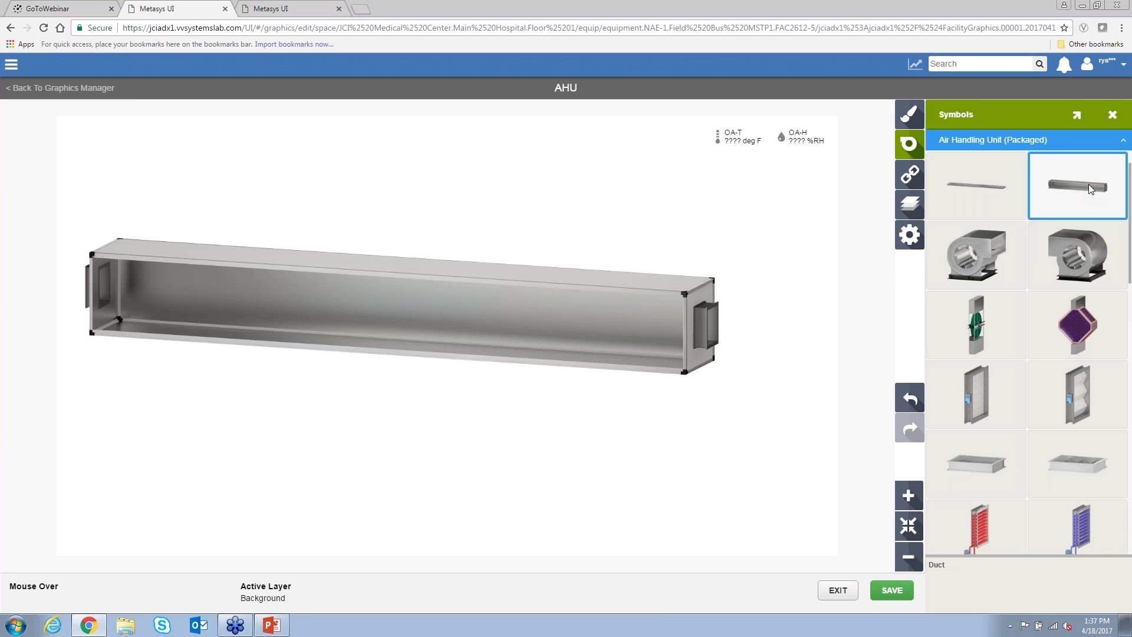
# Stack a second Duct on the first and drop a Supply Fan into the lower duct.
pyautogui.moveTo(1089, 184); pyautogui.dragTo(388, 225)
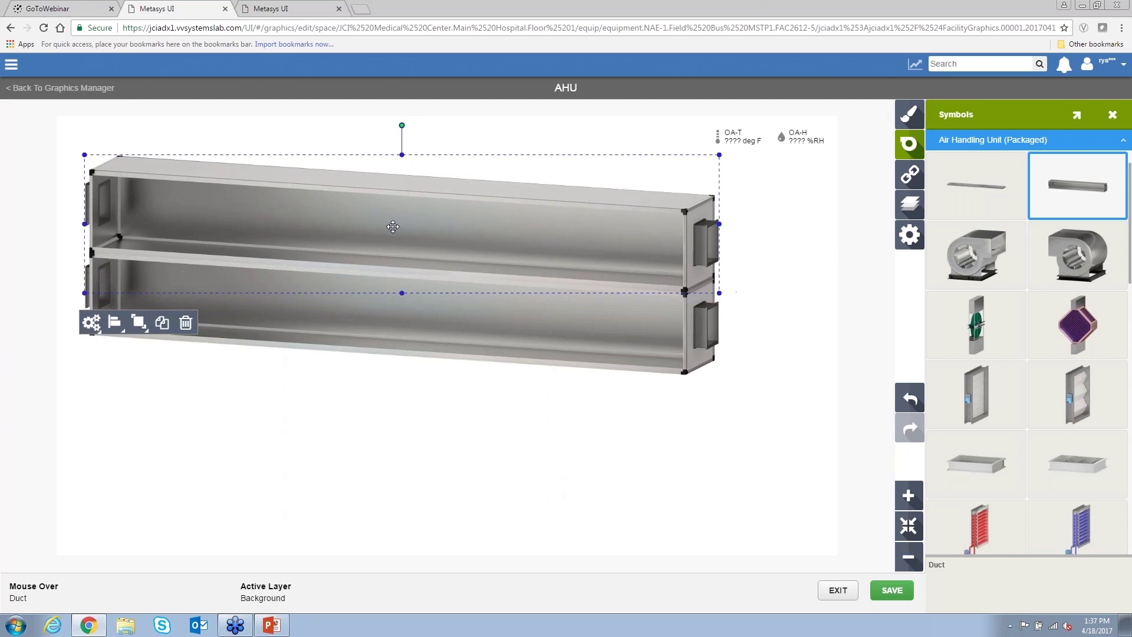
pyautogui.click(458, 415)
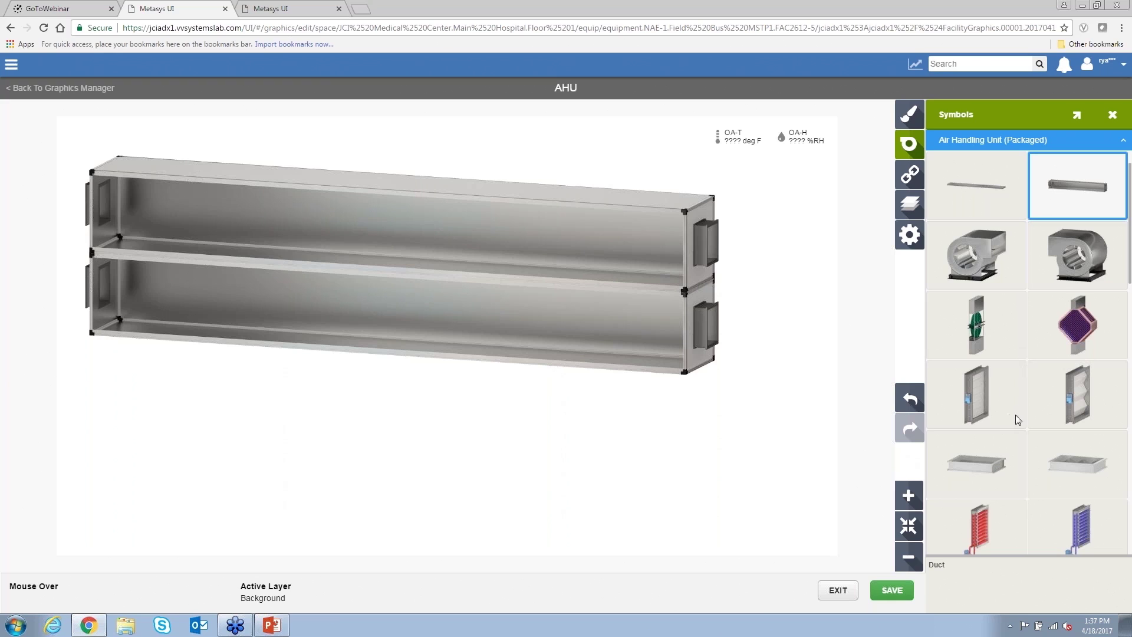
pyautogui.moveTo(992, 253); pyautogui.dragTo(356, 311)
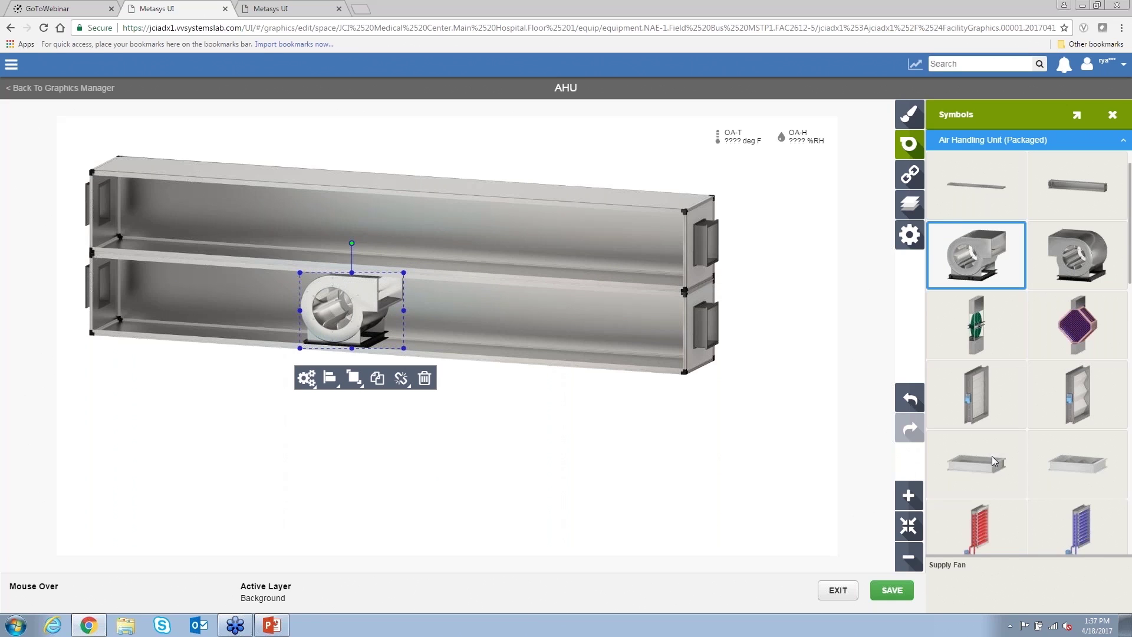
# Add a Cooling Coil left of the Supply Fan in the lower duct and space them apart.
pyautogui.click(976, 393)
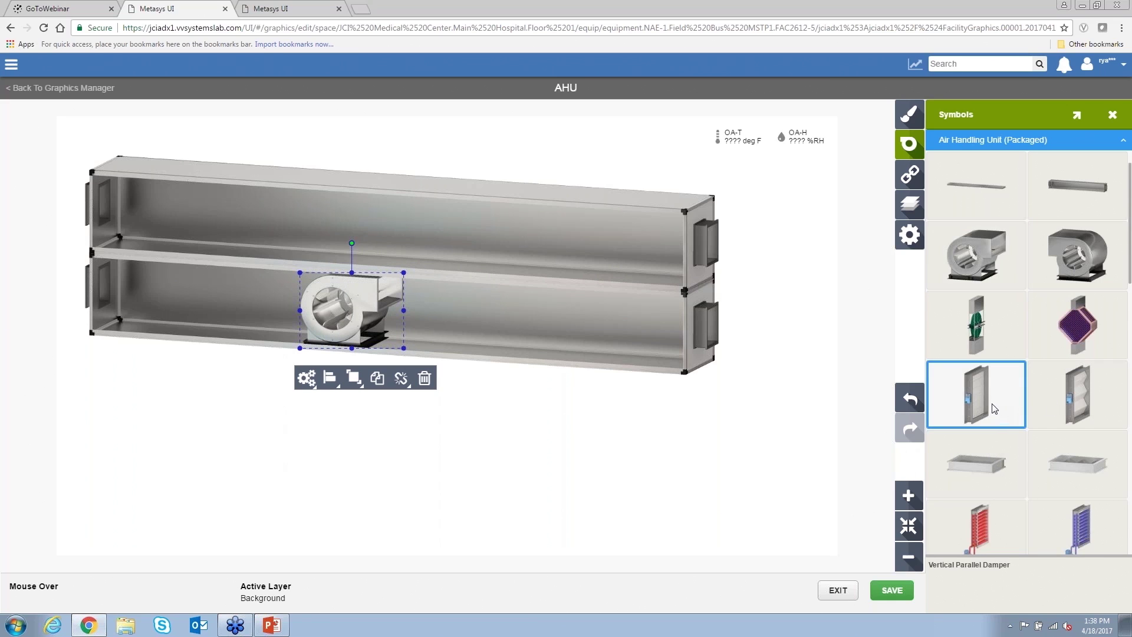
pyautogui.moveTo(1092, 530); pyautogui.dragTo(266, 313)
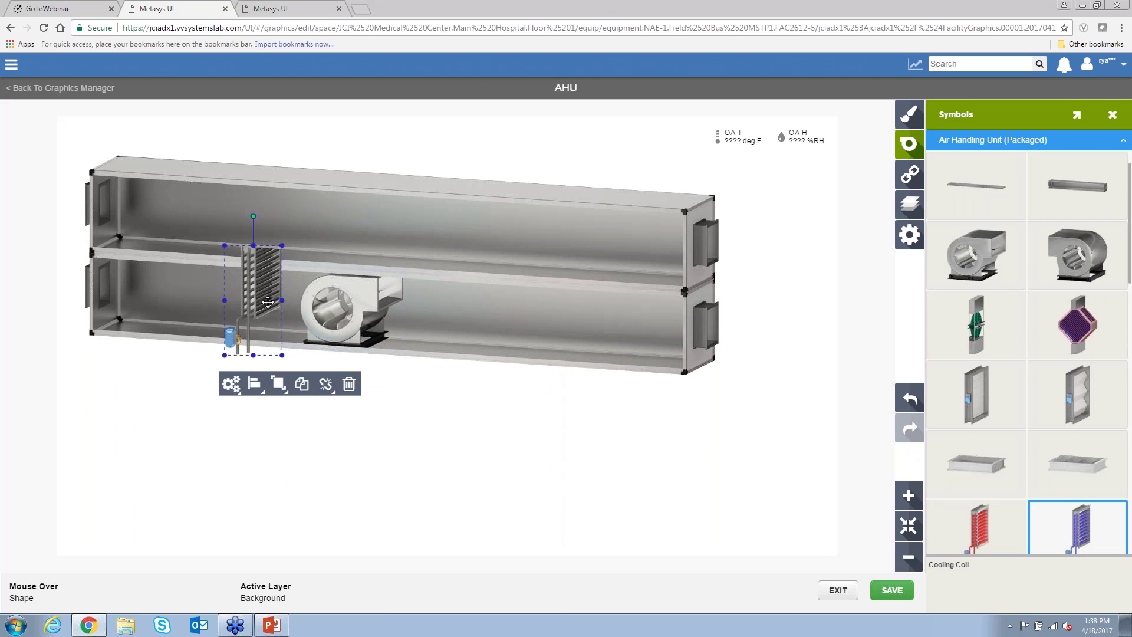
pyautogui.moveTo(253, 302)
pyautogui.mouseDown()
pyautogui.moveTo(165, 293)
pyautogui.moveTo(256, 314)
pyautogui.mouseUp()
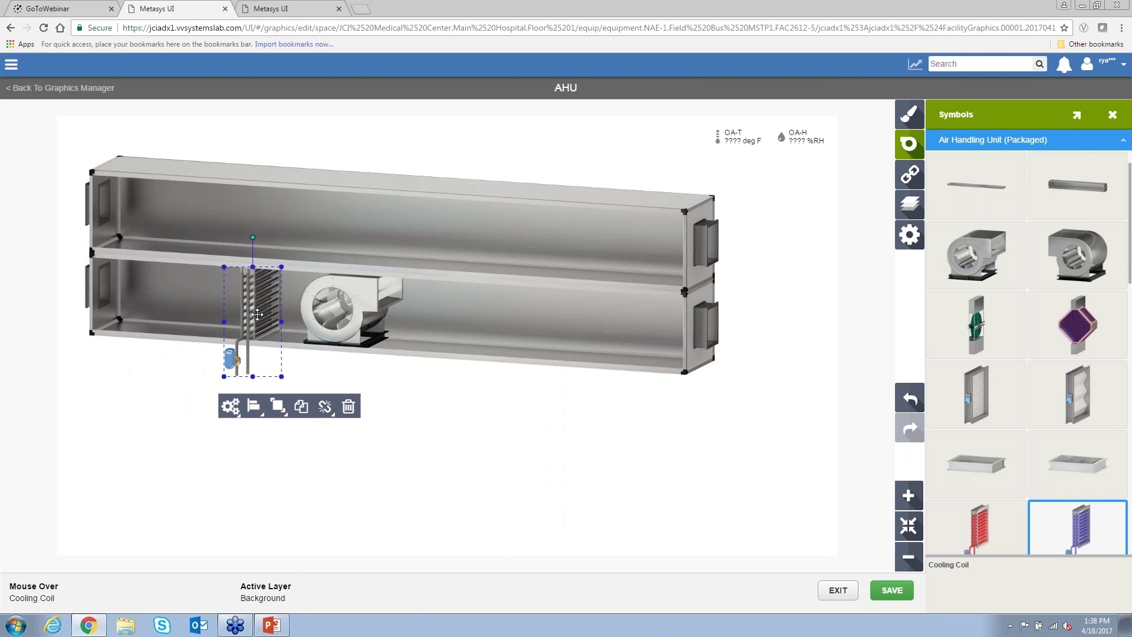
pyautogui.moveTo(327, 312); pyautogui.dragTo(384, 312)
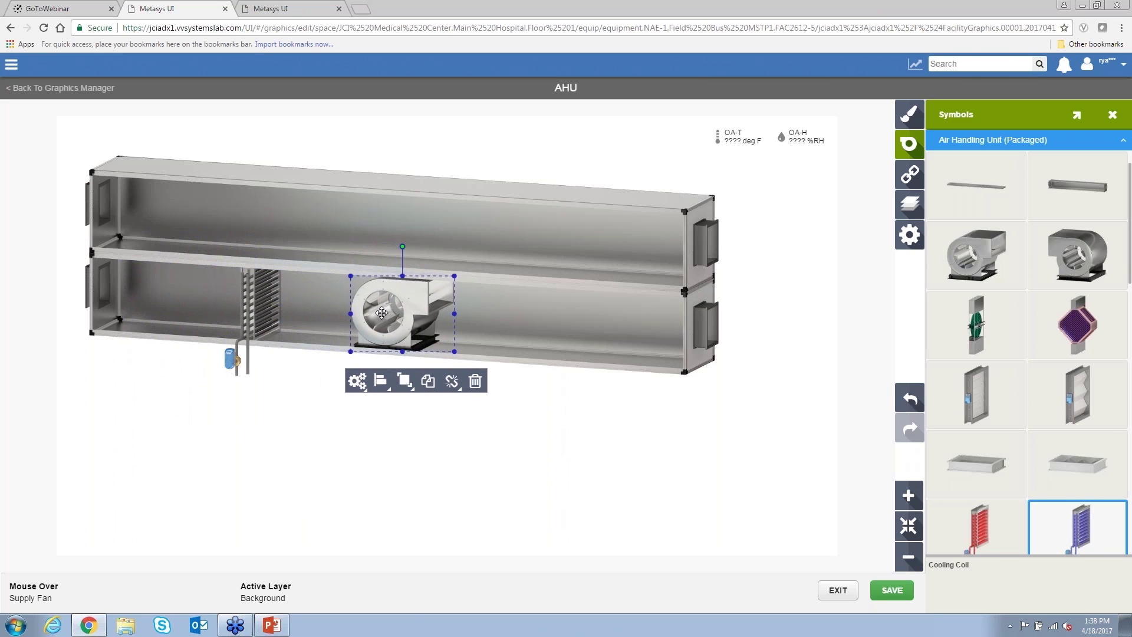
pyautogui.moveTo(263, 311); pyautogui.dragTo(296, 316)
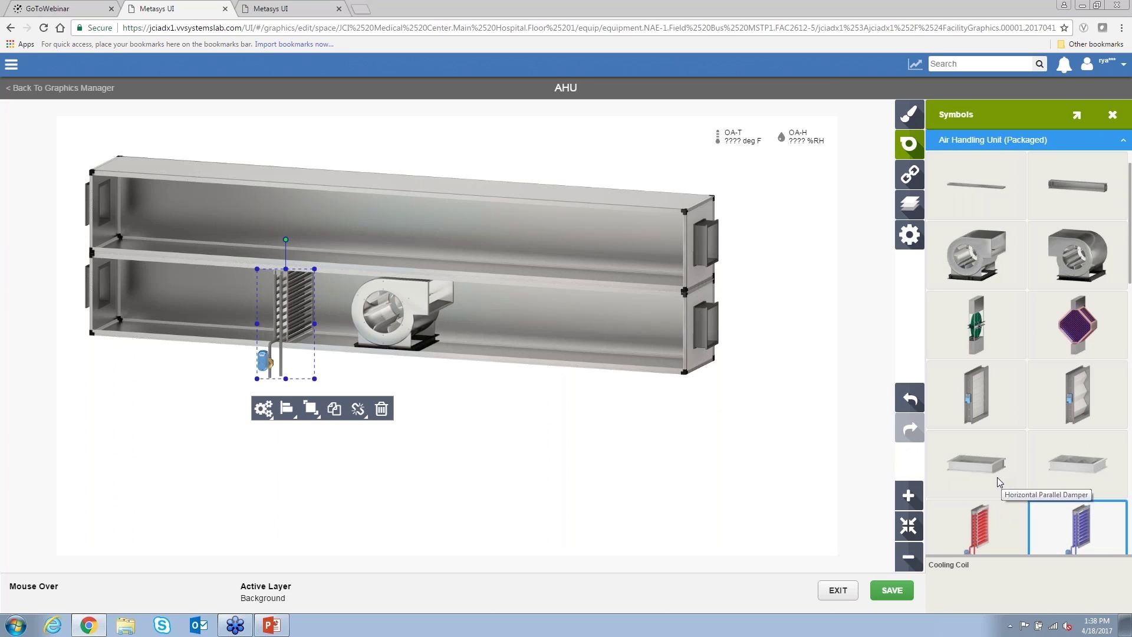
pyautogui.scroll(-3, 1000, 477)
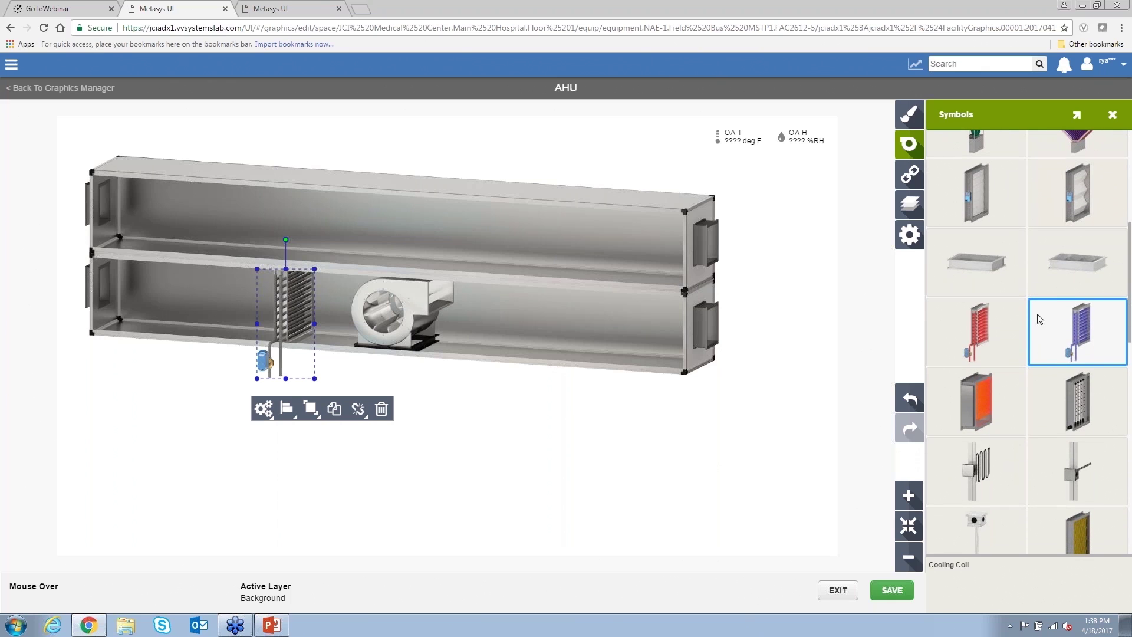
# Place a Temperature & Humidity Sensor on the upper duct near its right end.
pyautogui.scroll(-4, 1055, 441)
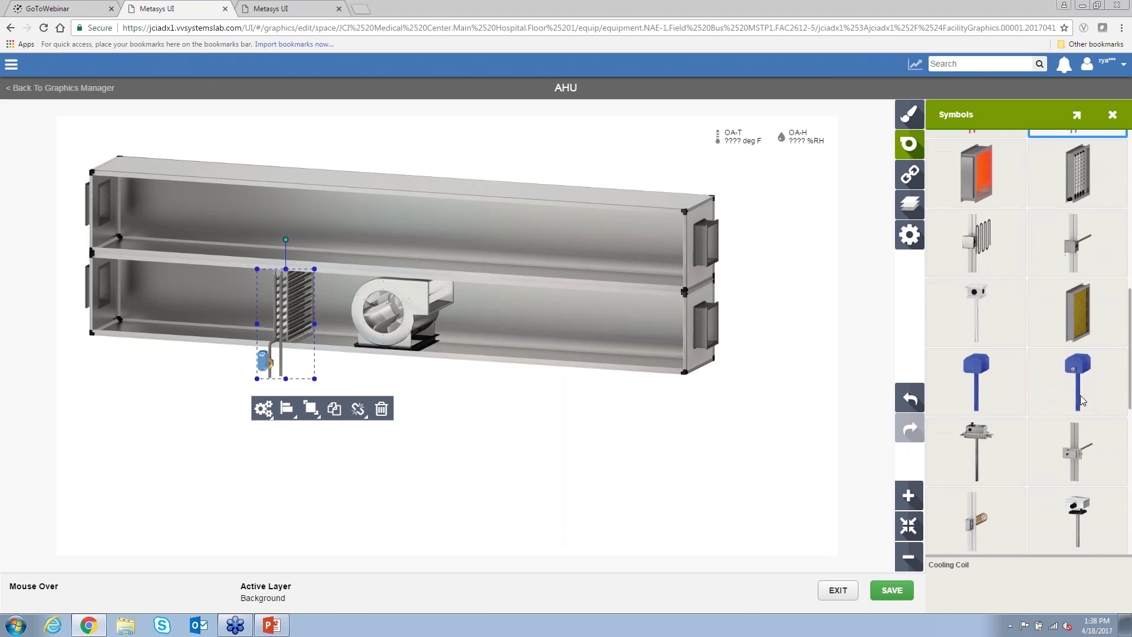
pyautogui.click(999, 395)
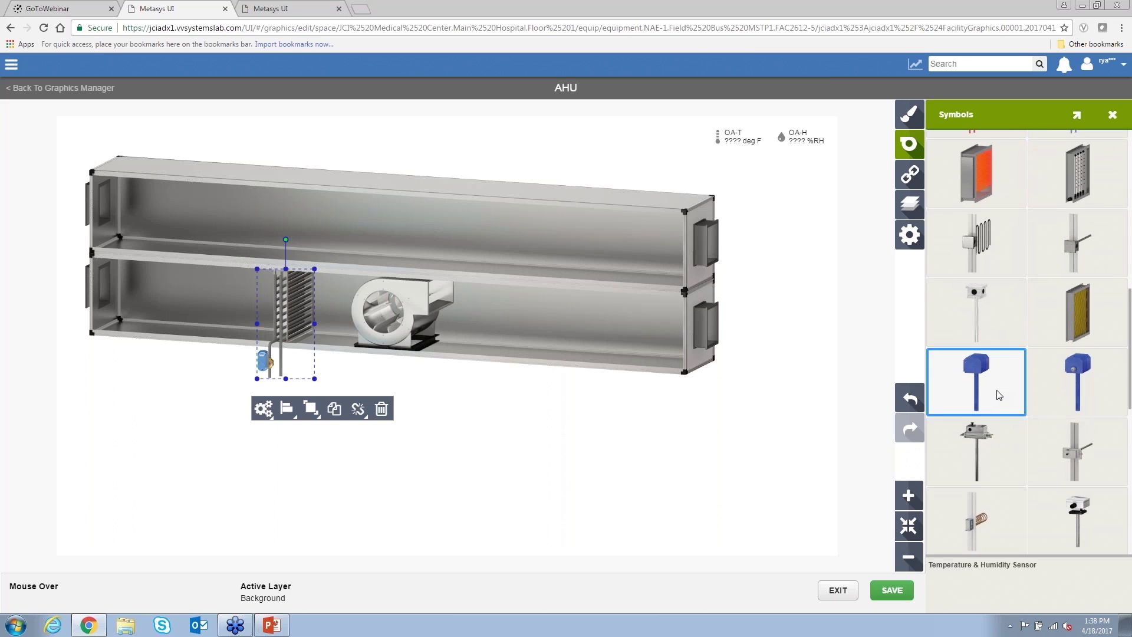
pyautogui.moveTo(998, 392); pyautogui.dragTo(599, 188)
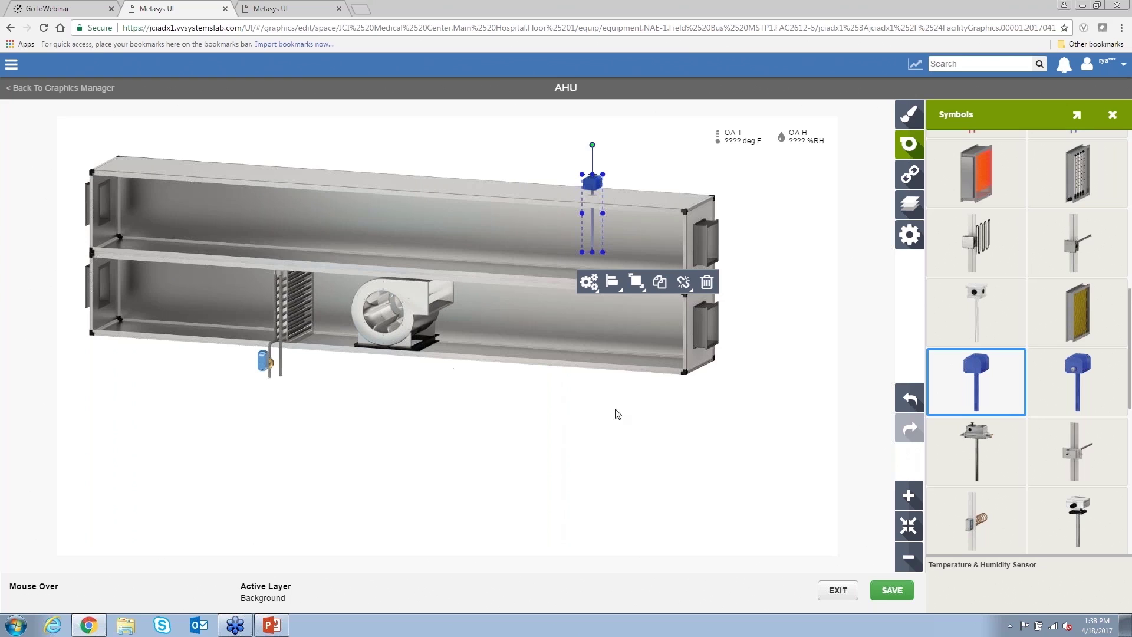
# Open the sensor's Temperature and Humidity Value and Setpoint bindings.
pyautogui.click(682, 283)
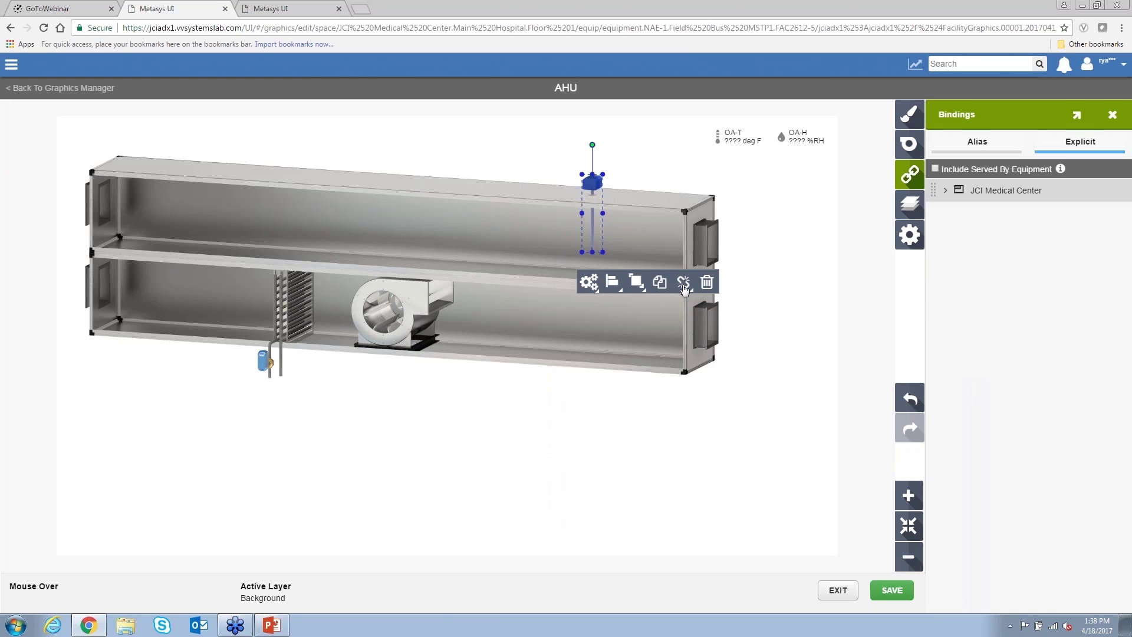
pyautogui.click(684, 286)
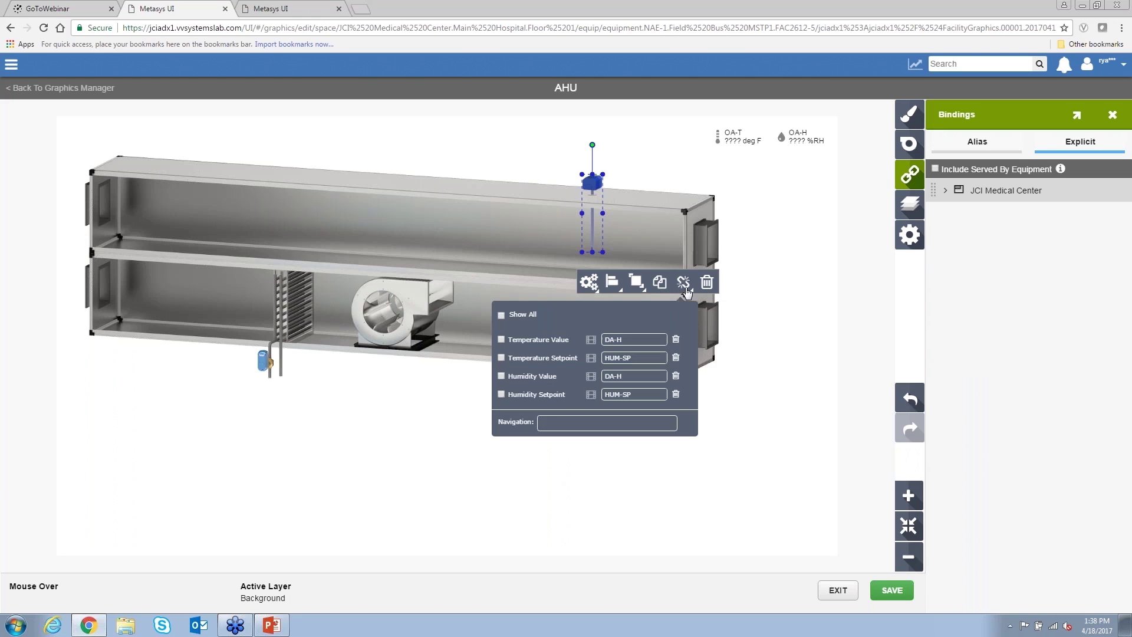